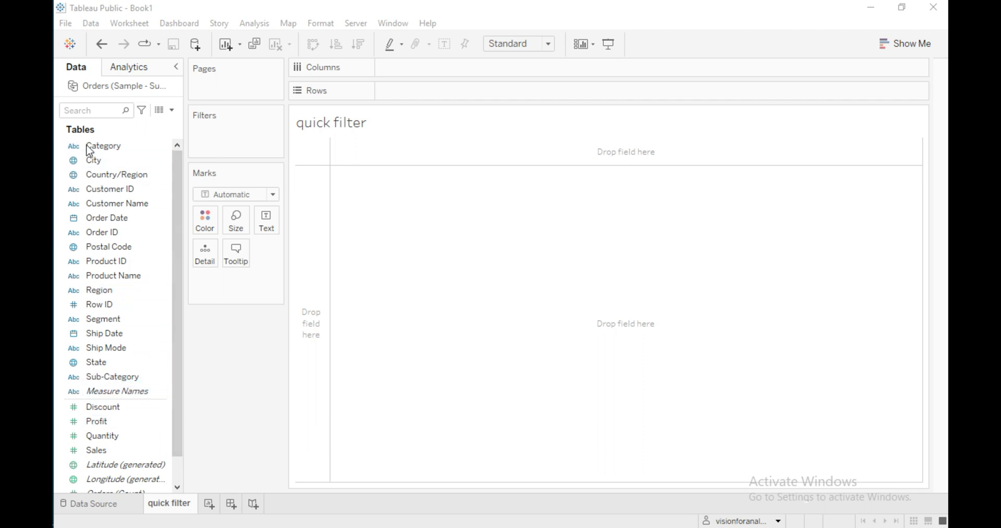
# Put Category on Rows and Sales on Columns to plot Sales bars per category
pyautogui.moveTo(94, 151); pyautogui.dragTo(398, 96)
pyautogui.moveTo(125, 452); pyautogui.dragTo(420, 76)
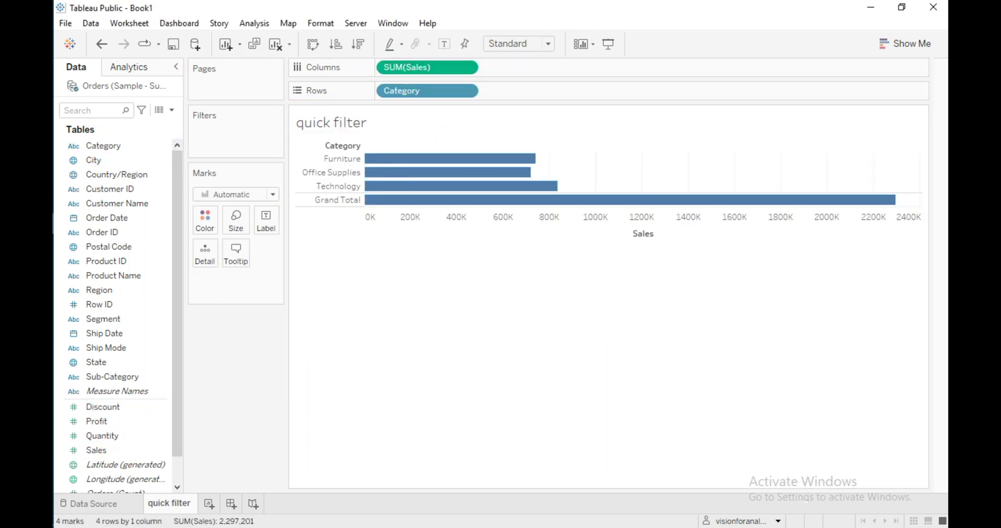
pyautogui.click(97, 142)
# Add Category as a filter using all values and show its filter card
pyautogui.moveTo(101, 151); pyautogui.dragTo(218, 134)
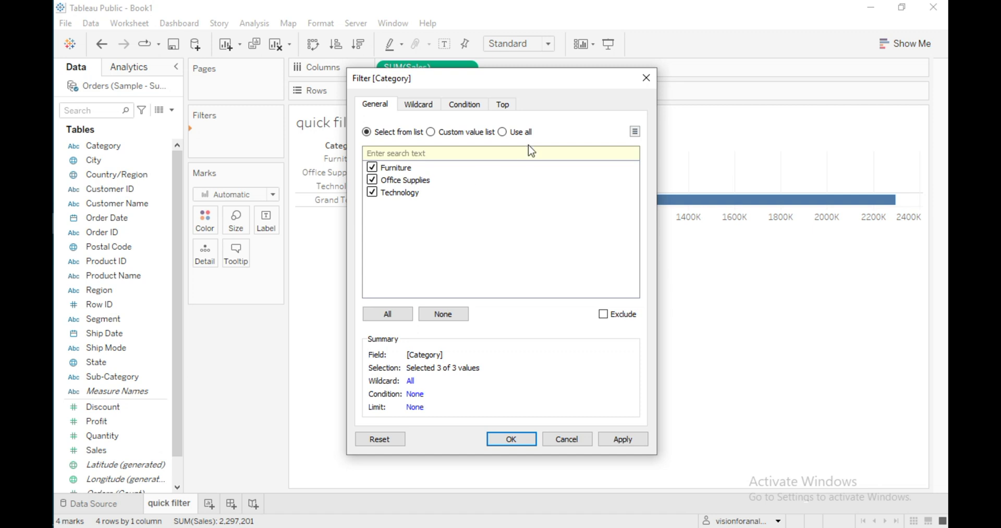
pyautogui.click(501, 131)
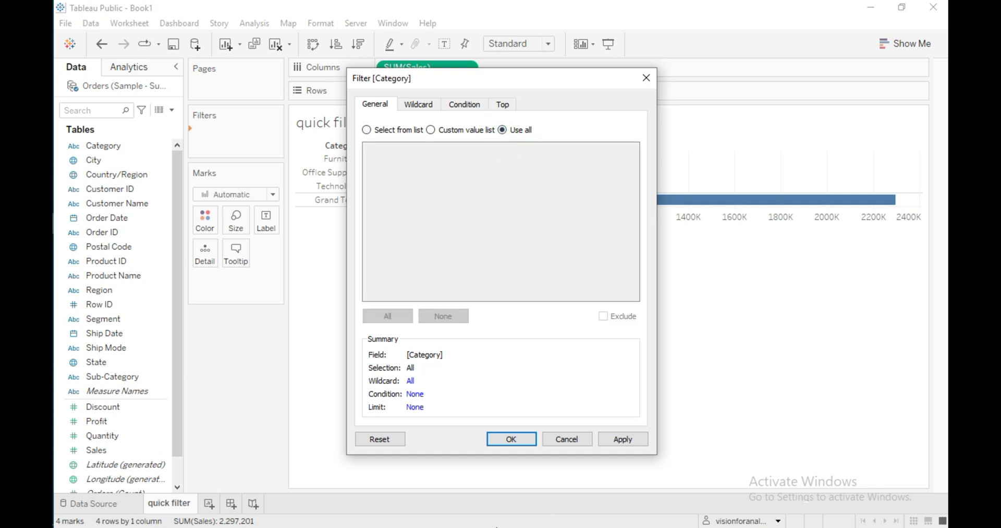
pyautogui.click(511, 440)
pyautogui.rightClick(254, 136)
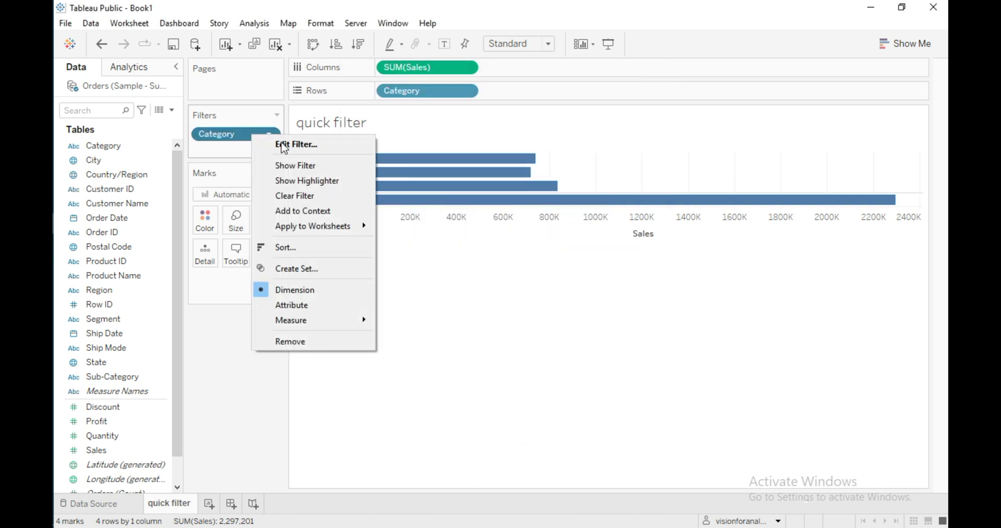
pyautogui.click(285, 164)
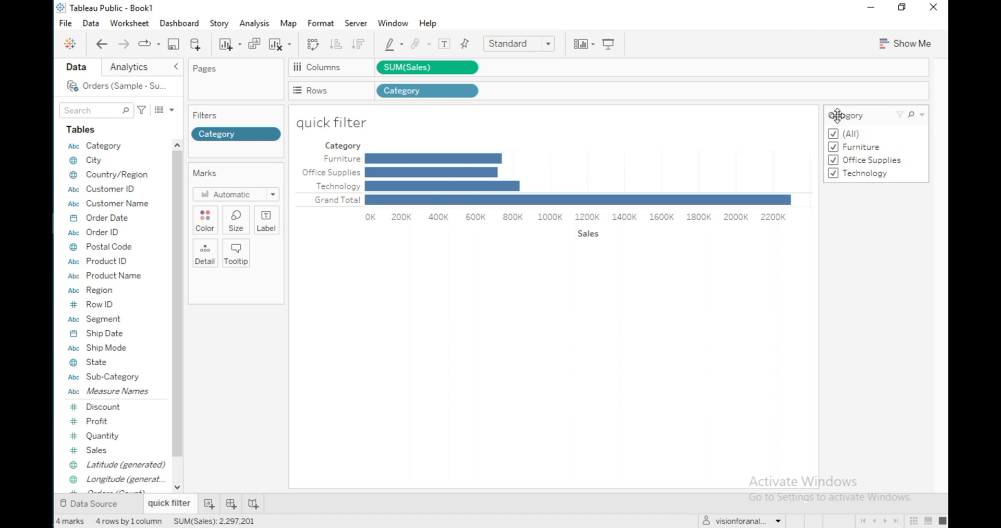
# Add Sub-Category as an all-values filter with its card, placing the Category card above it
pyautogui.moveTo(104, 377); pyautogui.dragTo(223, 151)
pyautogui.click(511, 136)
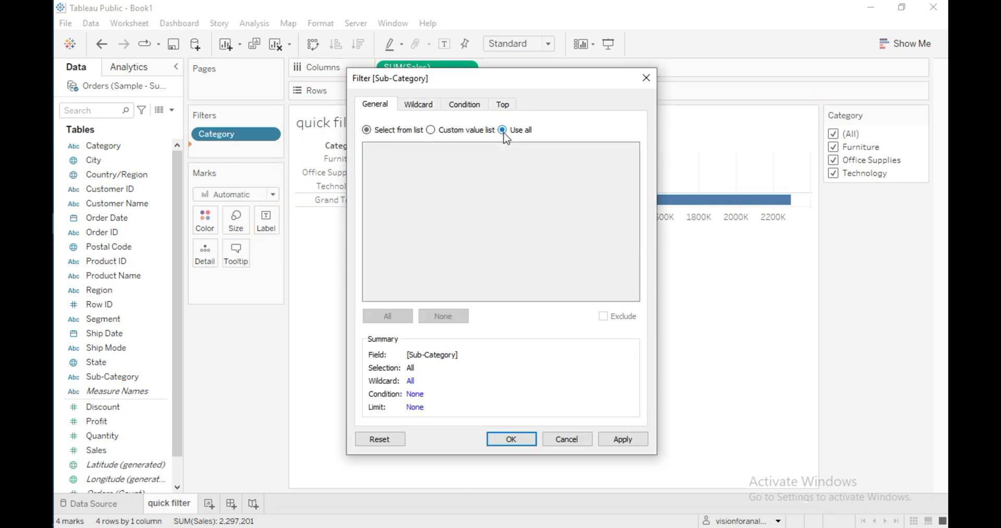
pyautogui.click(501, 438)
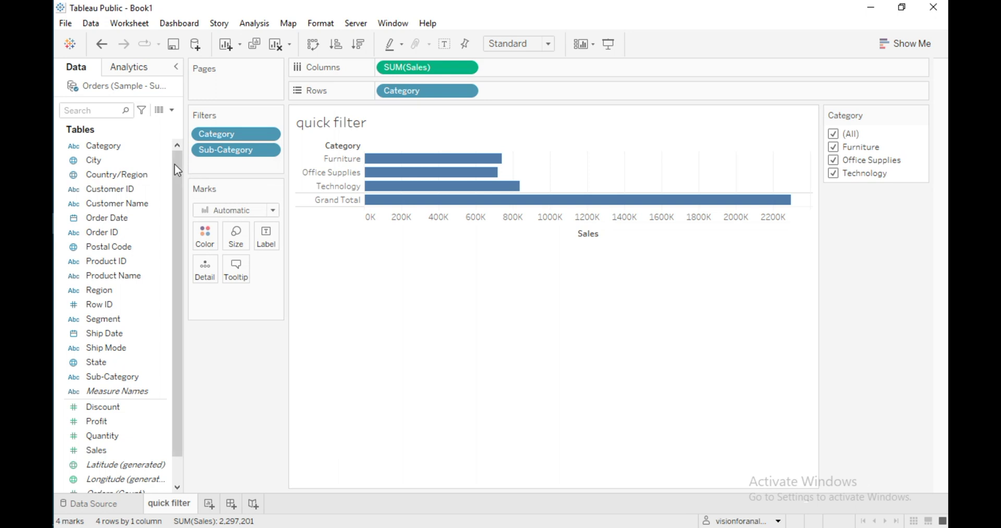
pyautogui.rightClick(240, 151)
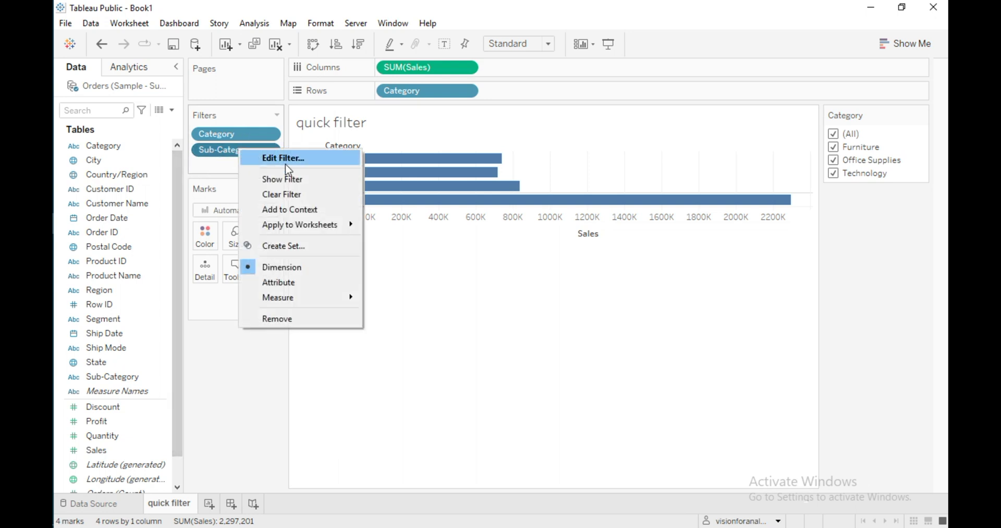
pyautogui.click(270, 179)
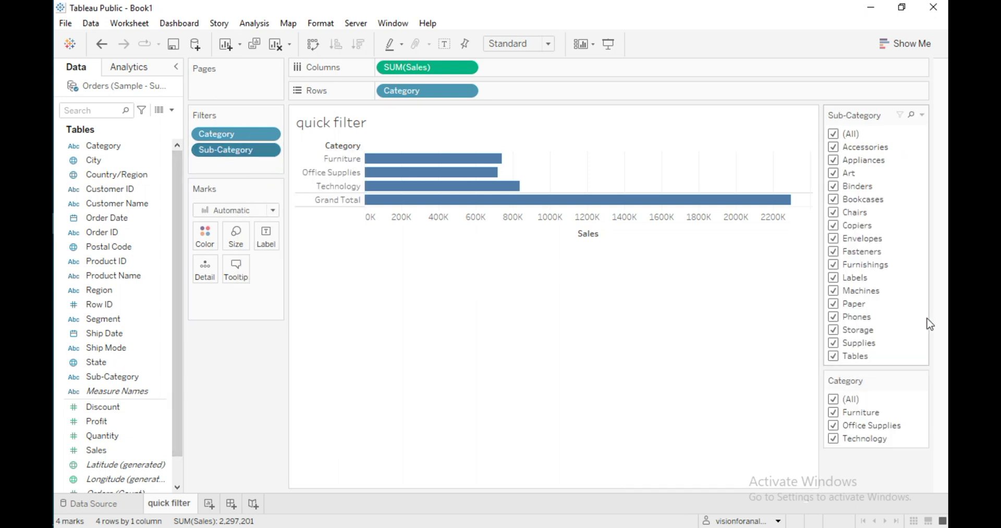
pyautogui.moveTo(862, 380); pyautogui.dragTo(865, 103)
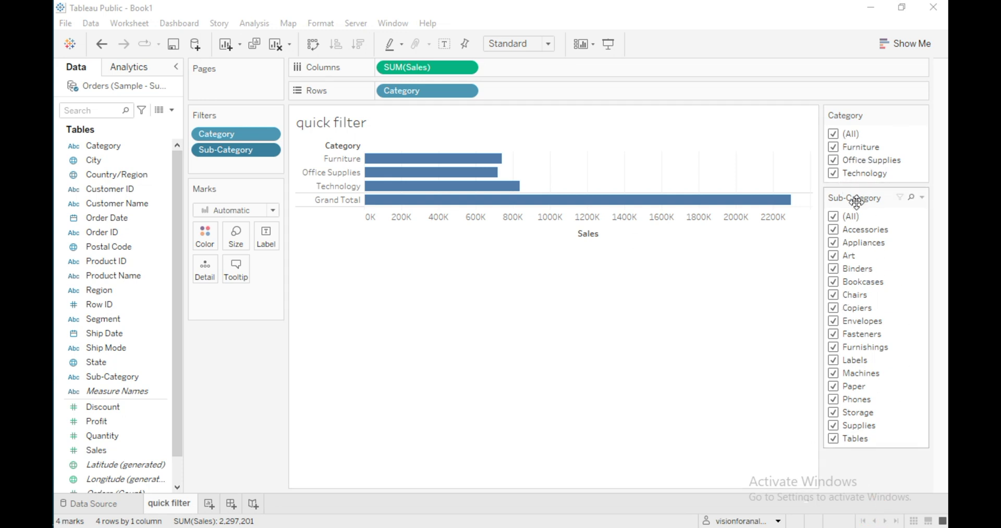
# Clear (All) in the Category filter and check only Furniture
pyautogui.click(833, 135)
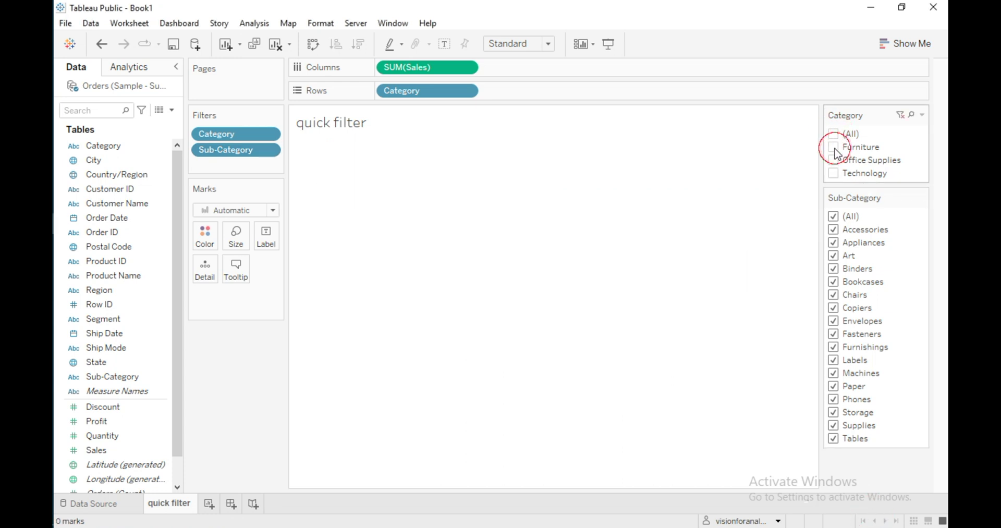
pyautogui.click(834, 149)
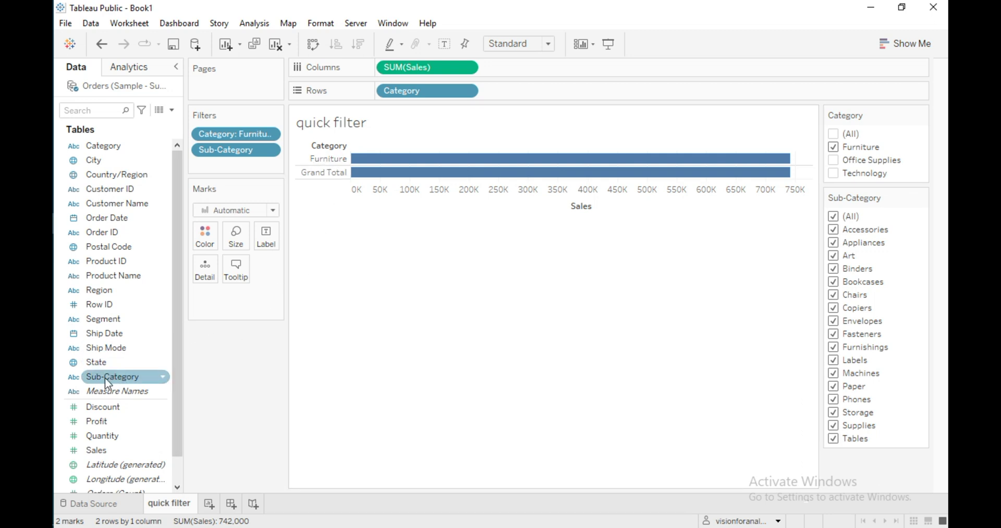
# Add Sub-Category to Rows, splitting Furniture into Bookcases, Chairs, Furnishings and Tables bars
pyautogui.moveTo(139, 370); pyautogui.dragTo(509, 96)
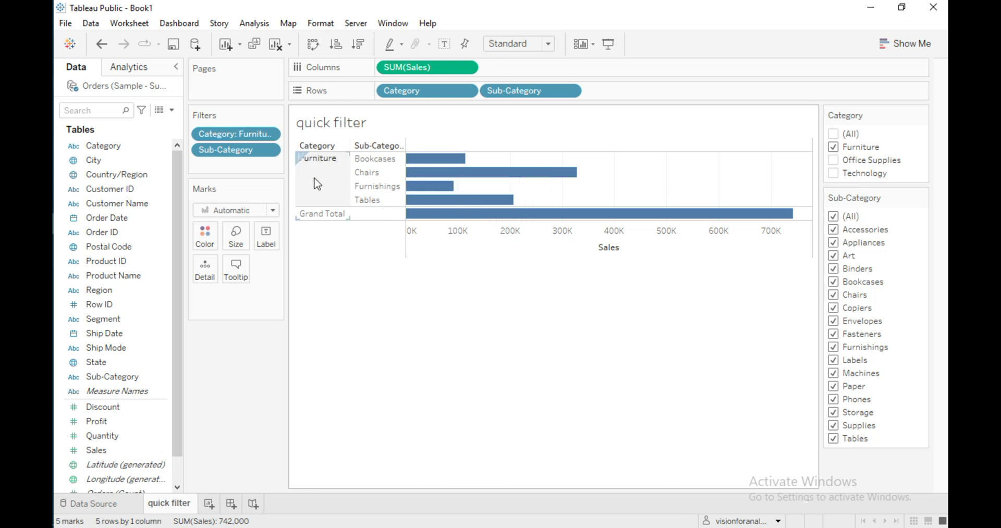
pyautogui.moveTo(428, 221)
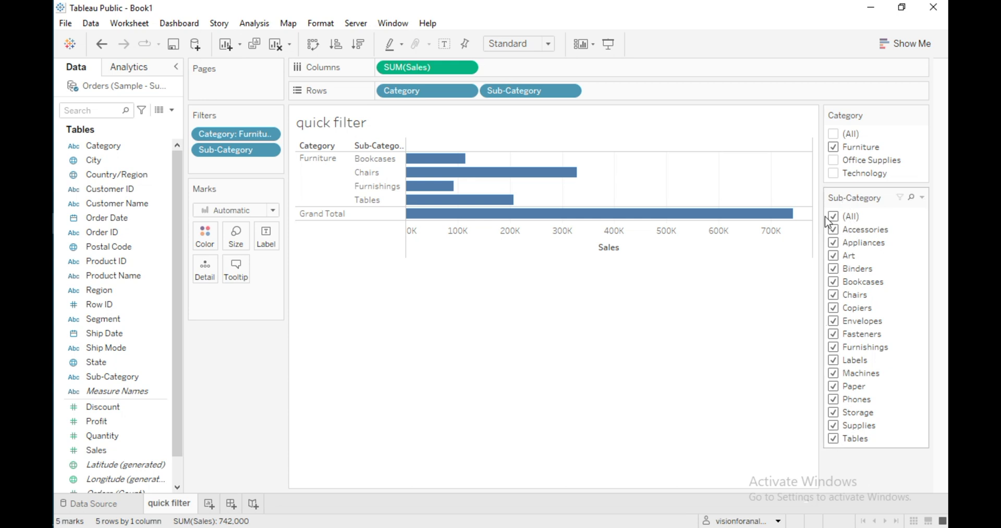
pyautogui.moveTo(427, 191)
# Set the Sub-Category card to Only Relevant Values and switch Category from Furniture to Technology
pyautogui.click(923, 198)
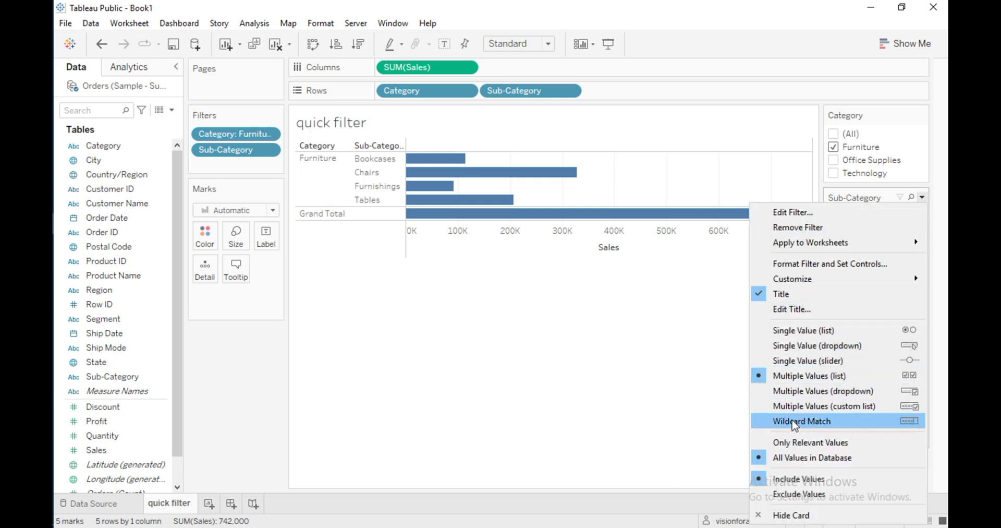
pyautogui.click(808, 446)
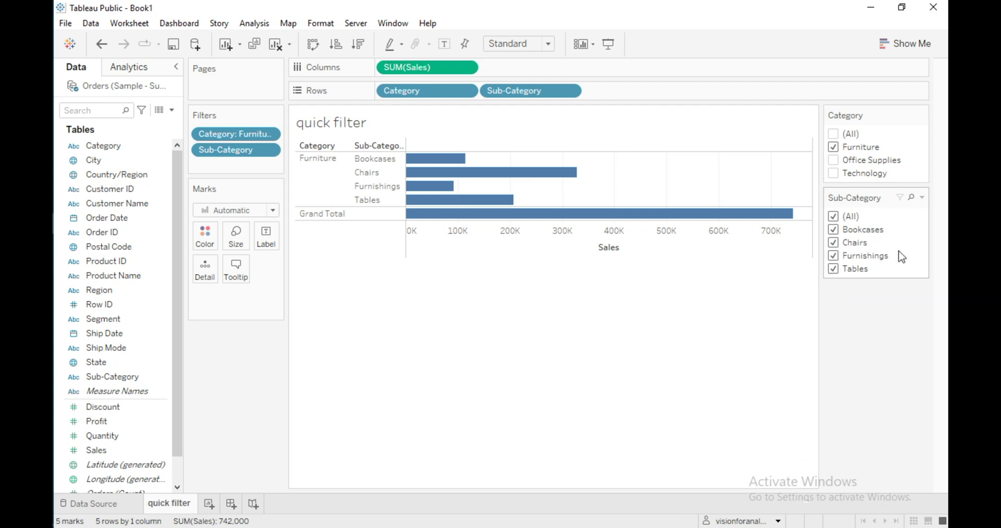
pyautogui.click(834, 148)
pyautogui.click(833, 176)
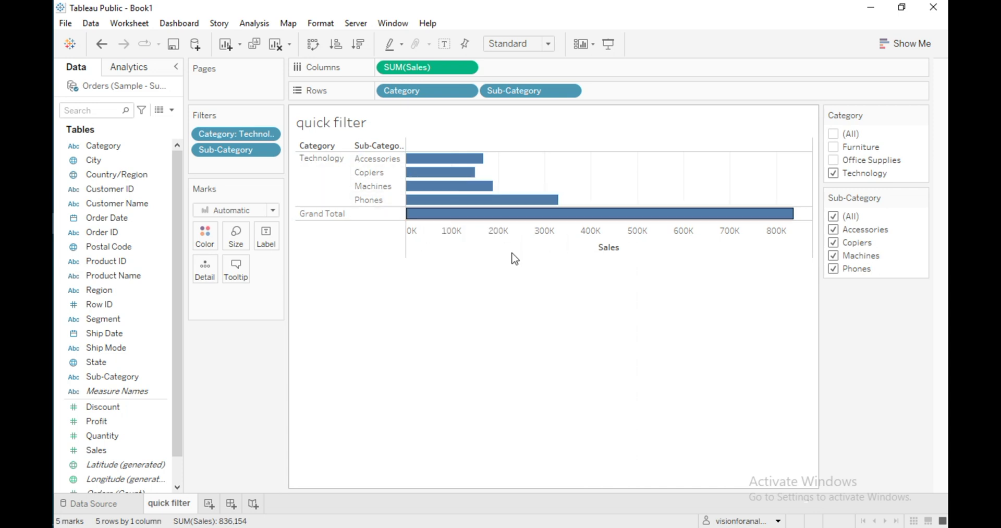
pyautogui.moveTo(916, 199)
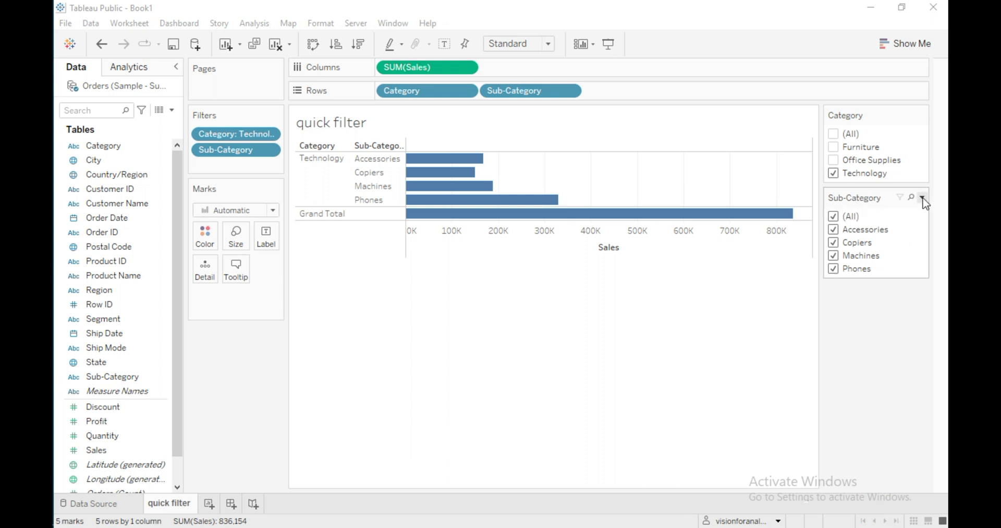
# Make the Sub-Category card a single-value list and select Copiers
pyautogui.click(922, 115)
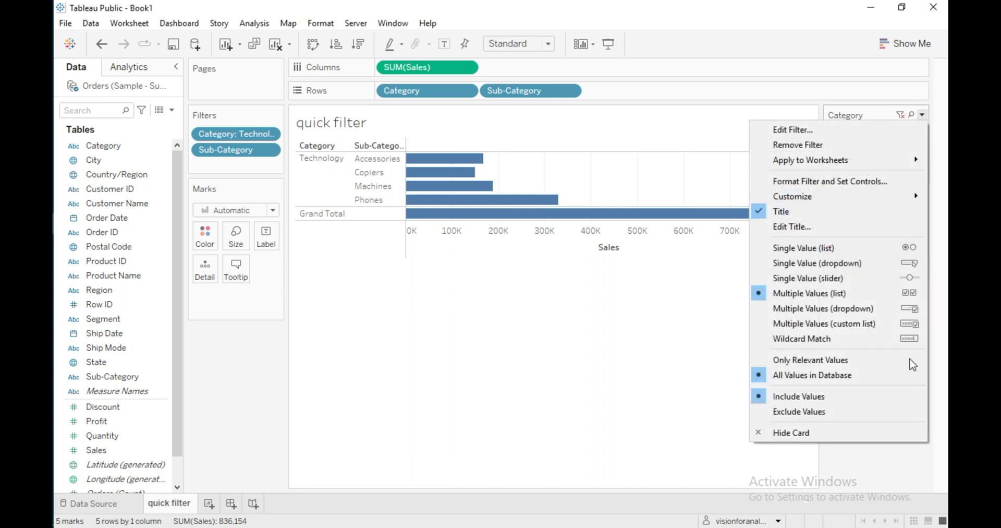
pyautogui.click(867, 488)
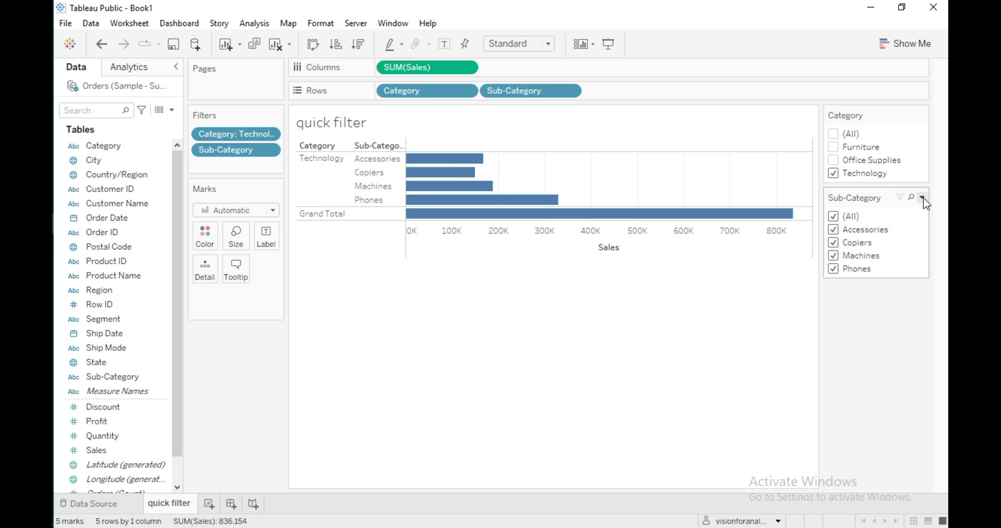
pyautogui.click(922, 198)
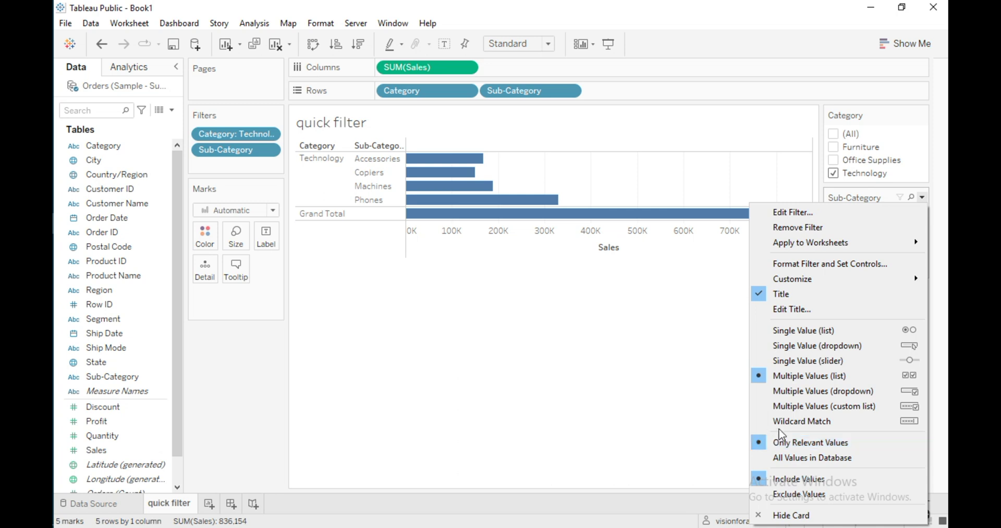
pyautogui.click(773, 336)
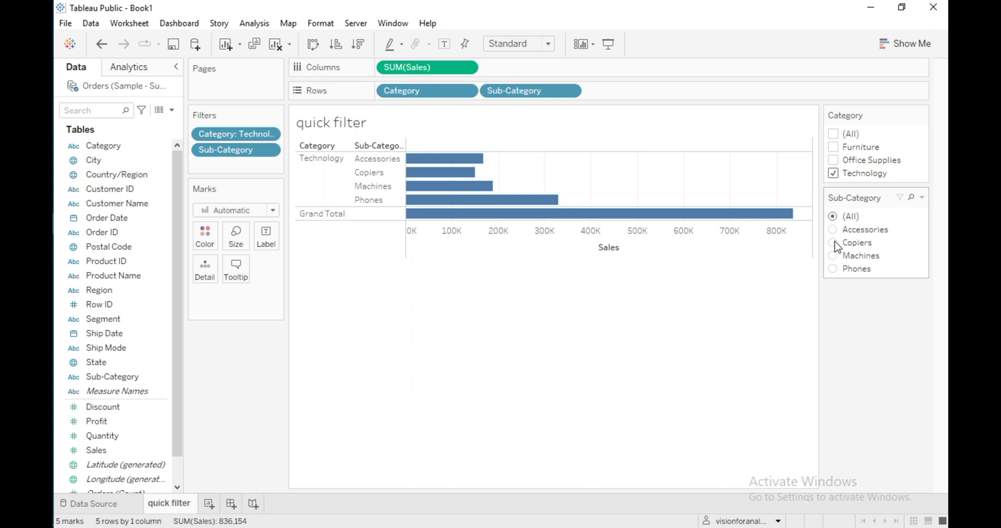
pyautogui.click(833, 243)
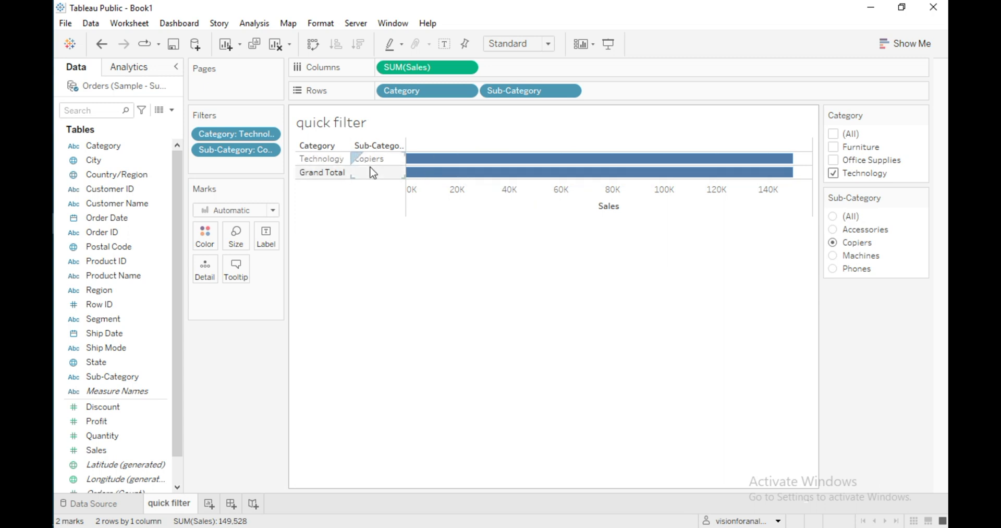
# Turn off Show Column Grand Totals under Analysis > Totals
pyautogui.moveTo(446, 163)
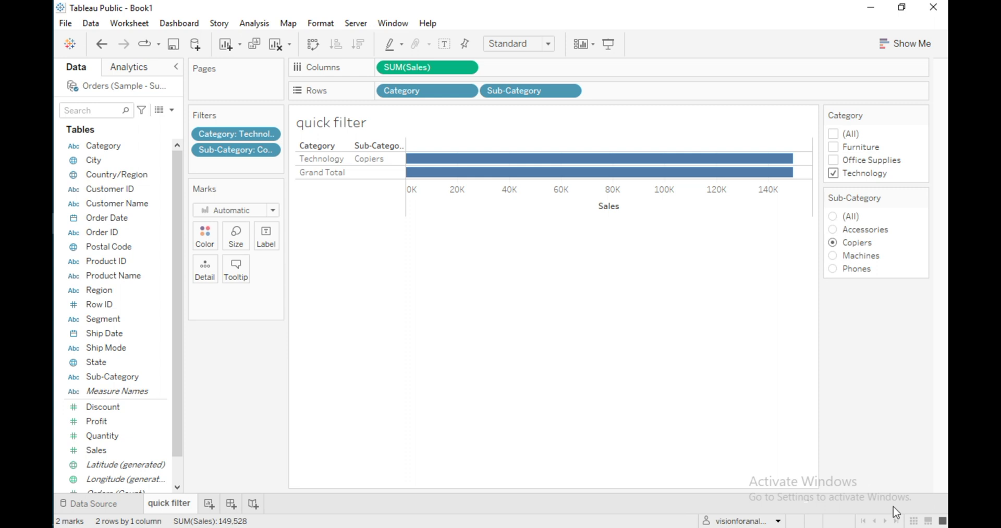
pyautogui.click(254, 23)
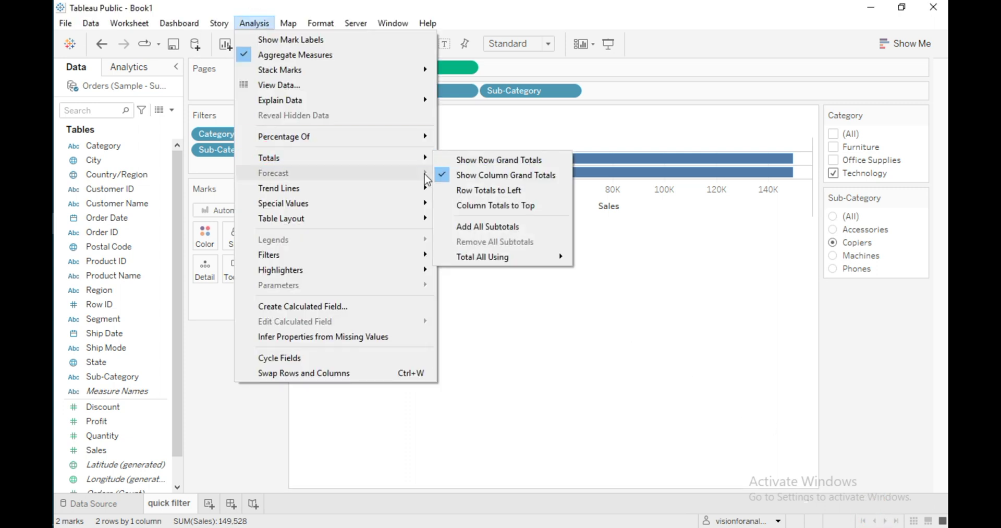
pyautogui.click(446, 177)
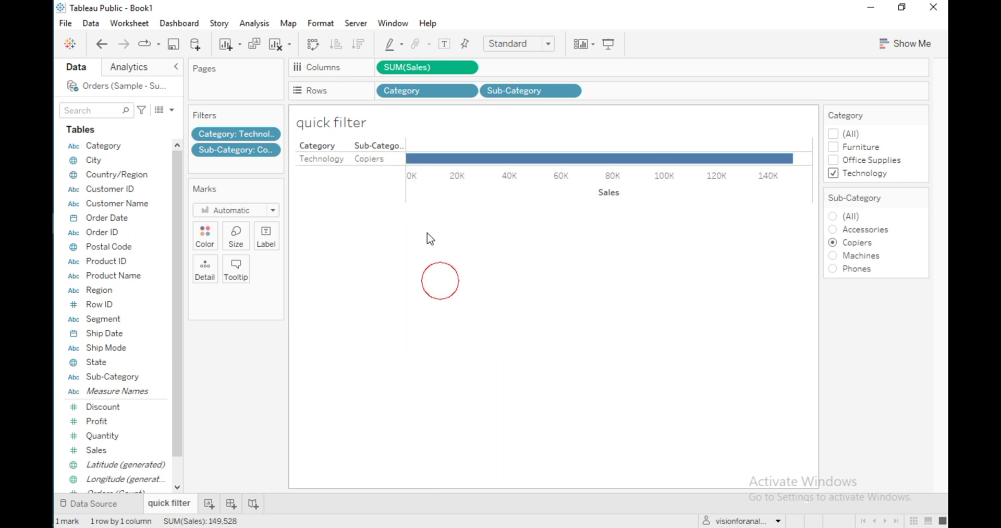
pyautogui.click(922, 197)
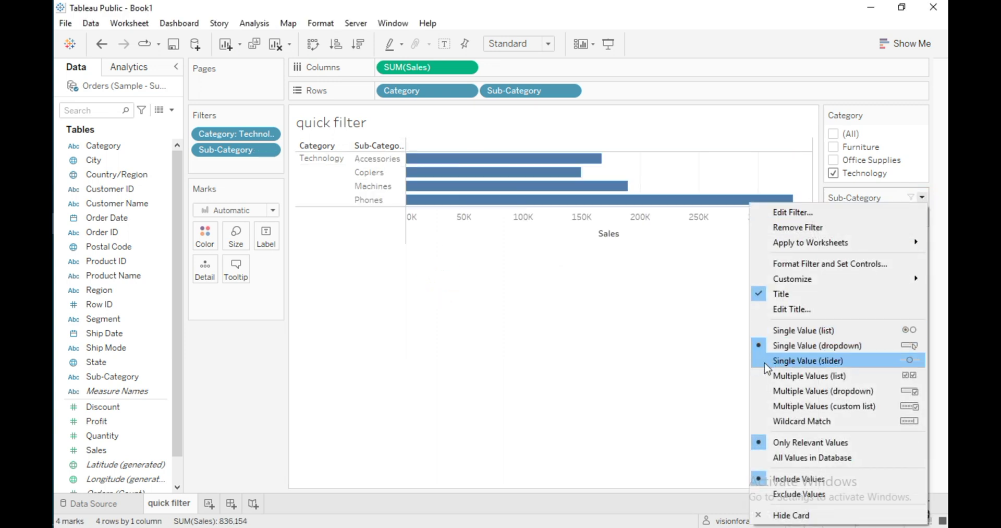
# Switch Sub-Category to a single-value dropdown and pick Phones (330,007 Sales)
pyautogui.click(763, 347)
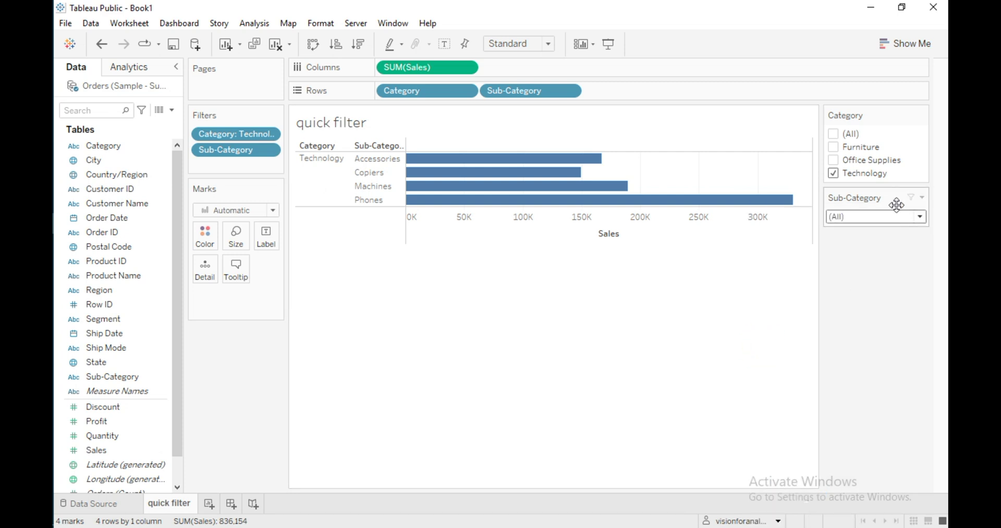
pyautogui.click(921, 217)
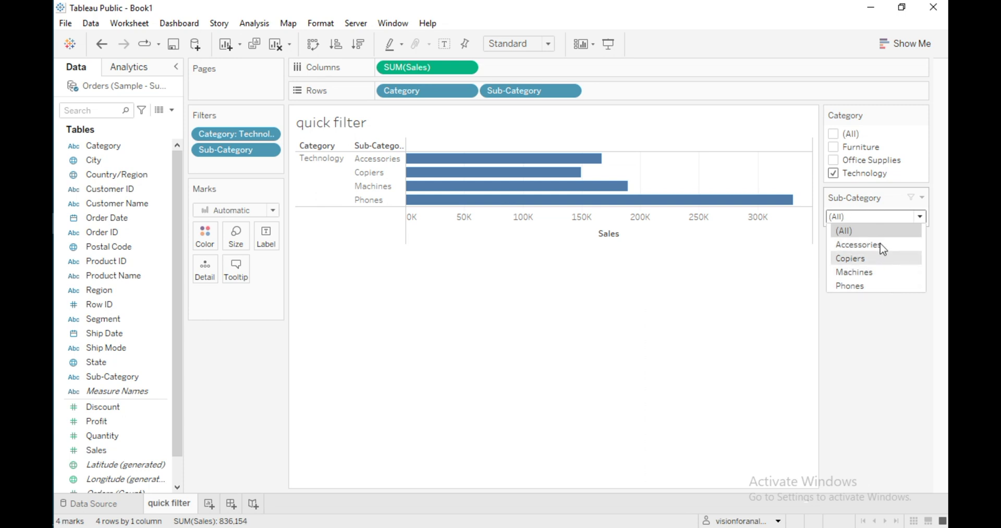
pyautogui.click(852, 288)
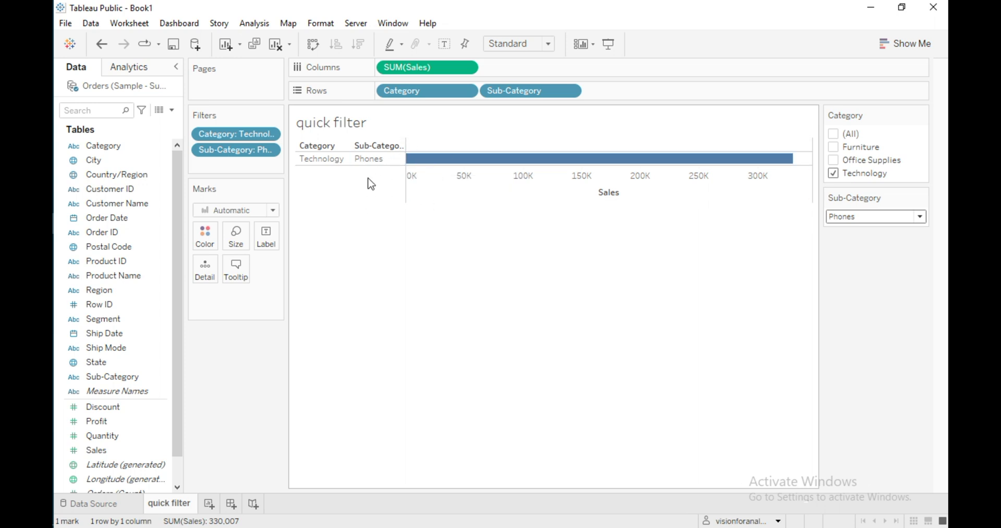
pyautogui.moveTo(417, 169)
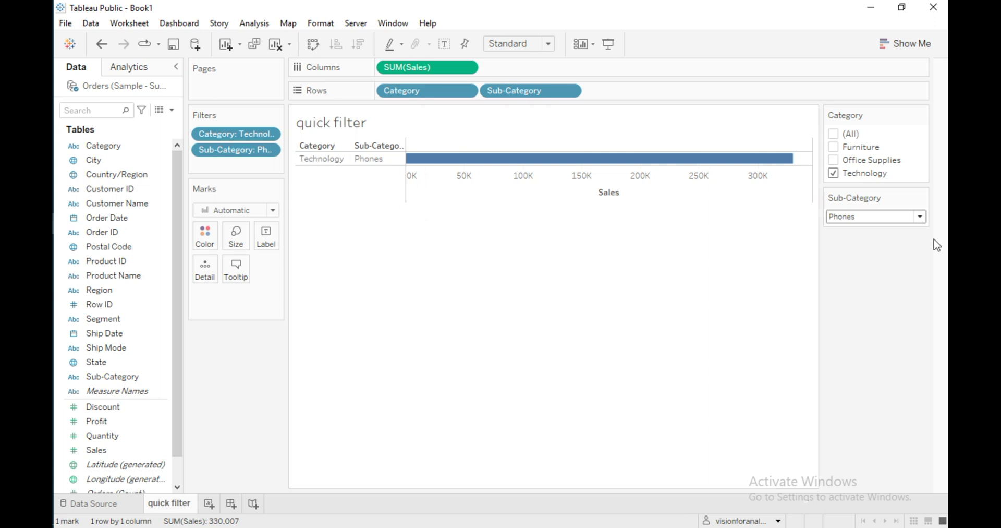
# Turn Sub-Category into a single-value slider set to Copiers (149,528 Sales)
pyautogui.click(923, 197)
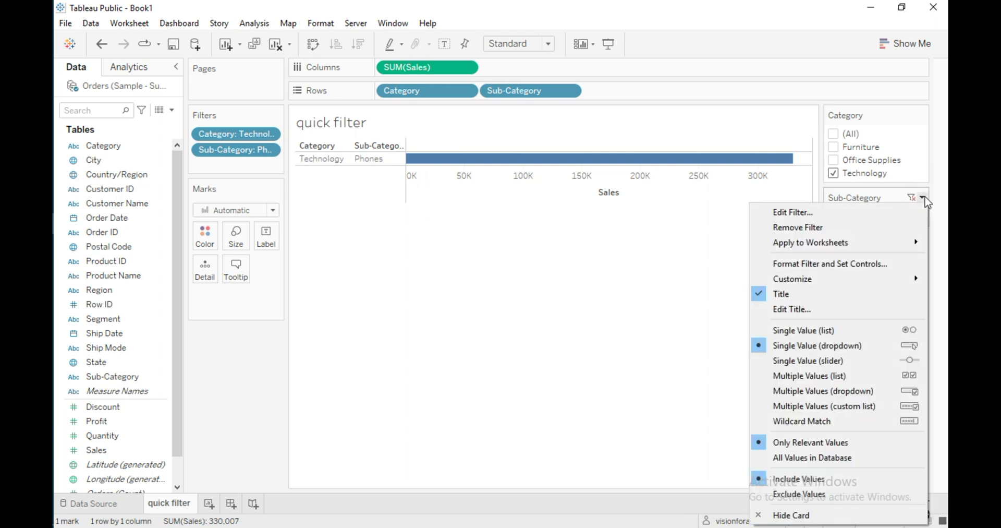
pyautogui.click(806, 361)
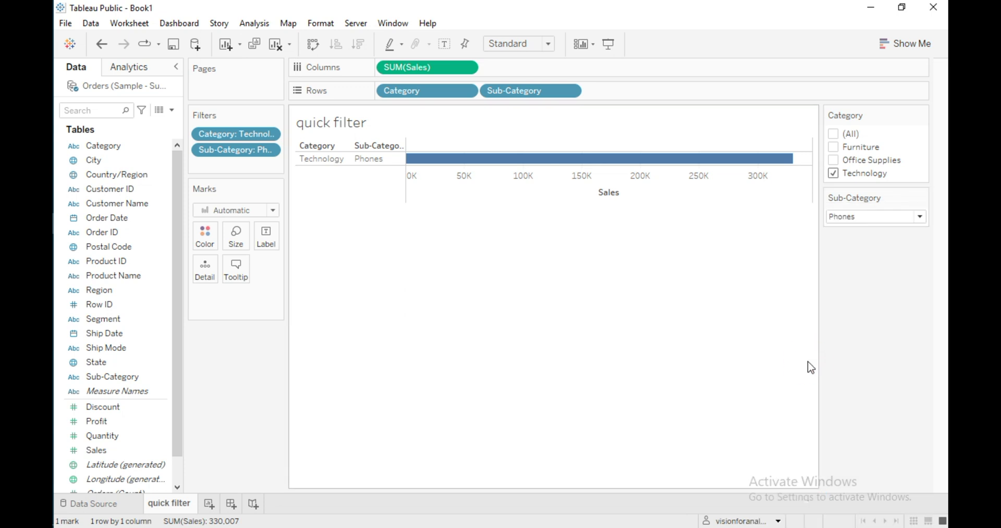
pyautogui.moveTo(898, 232); pyautogui.dragTo(871, 254)
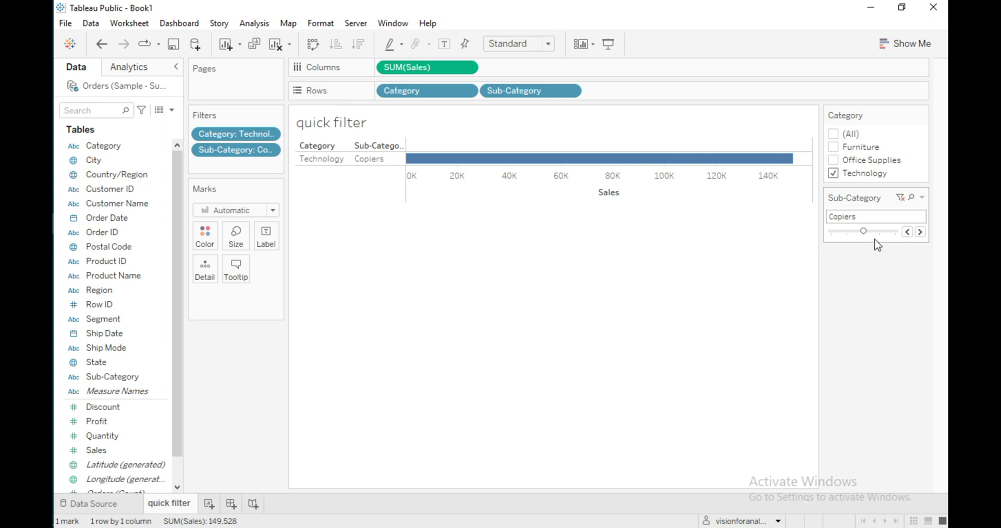
pyautogui.click(922, 197)
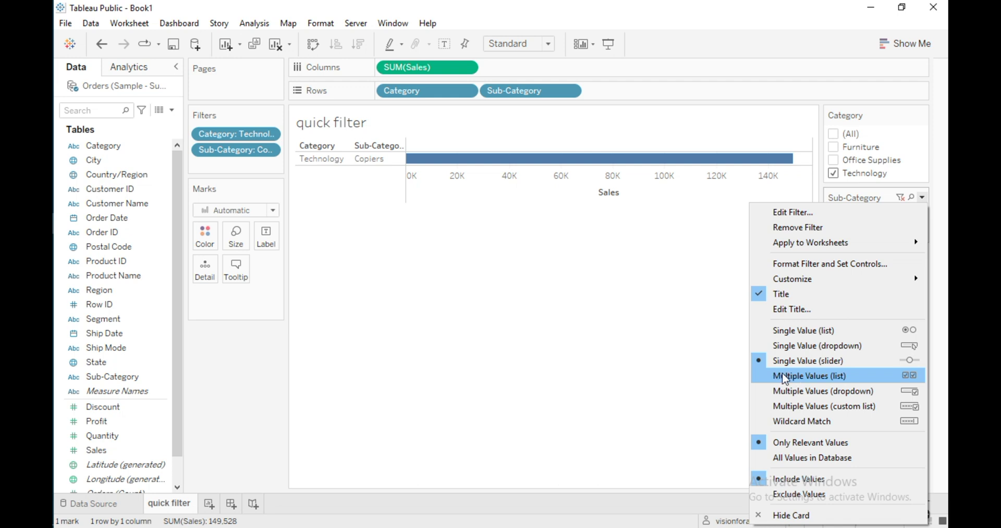
# Switch Sub-Category to a multiple-values list with Copiers and Phones checked
pyautogui.click(785, 377)
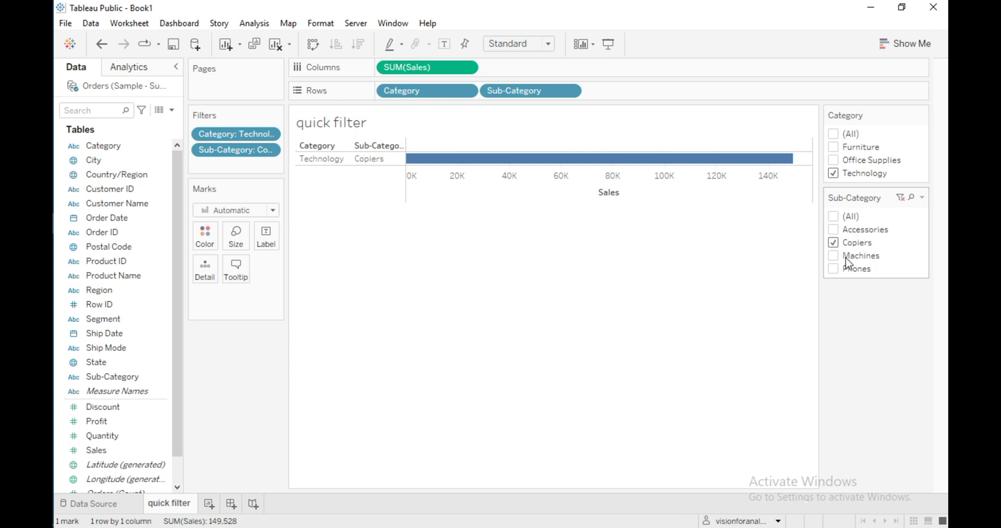
pyautogui.click(833, 270)
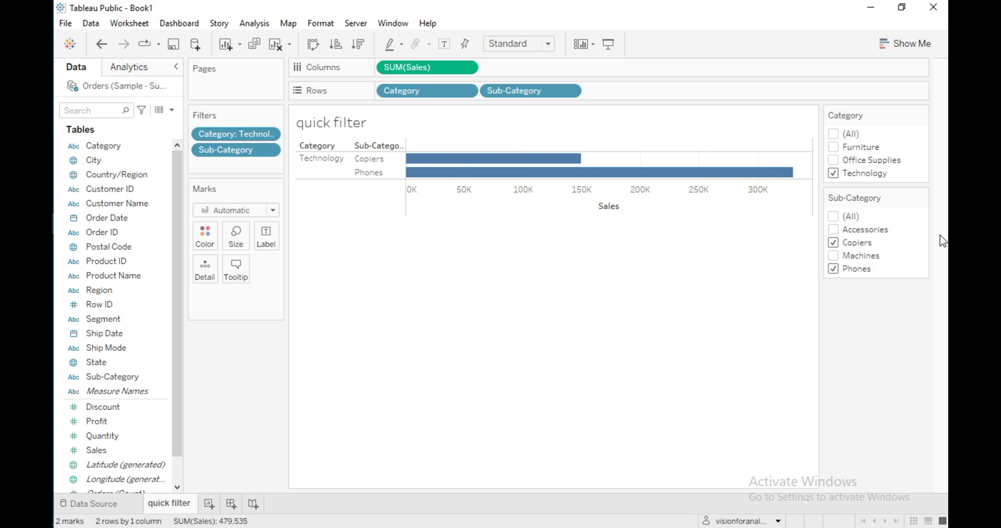
pyautogui.click(922, 197)
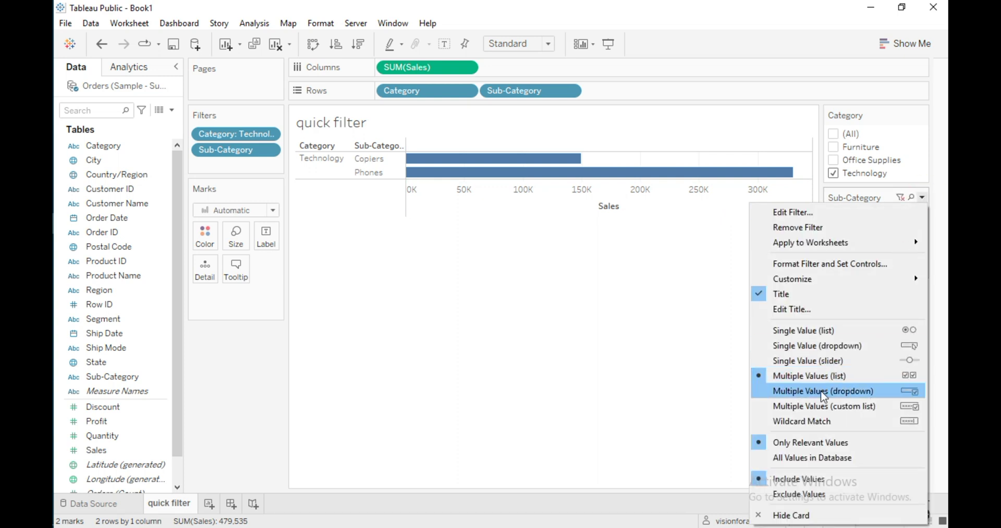
# Make Sub-Category a multiple-values dropdown checking Accessories, Copiers and Machines
pyautogui.click(792, 392)
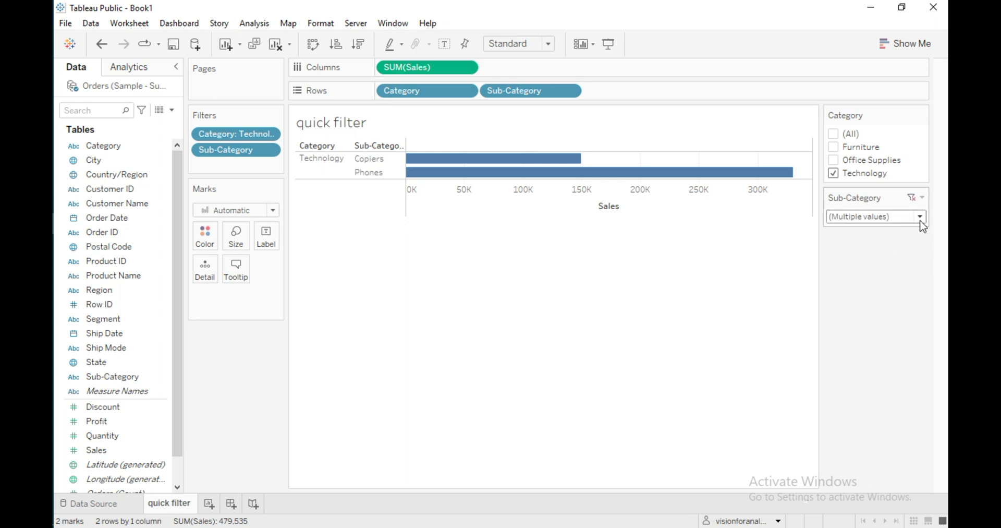
pyautogui.click(920, 218)
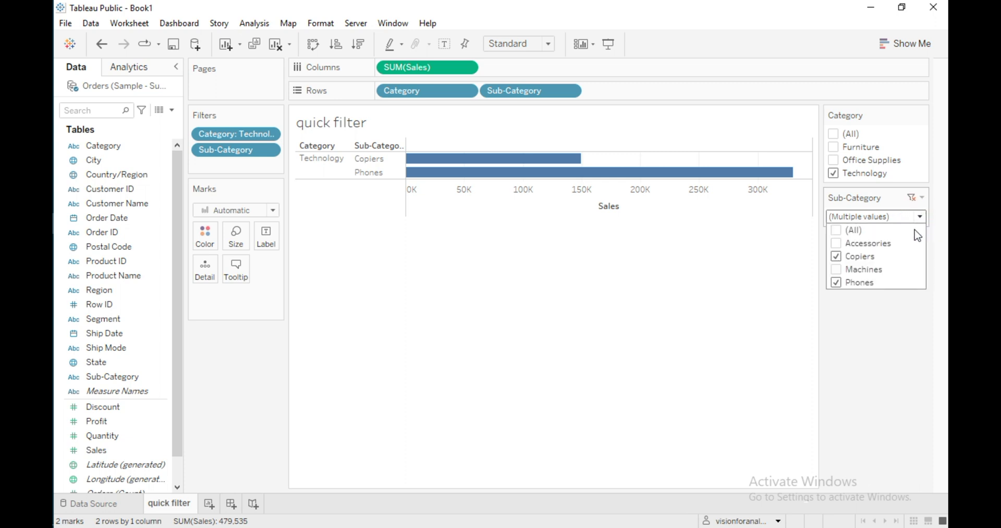
pyautogui.click(835, 256)
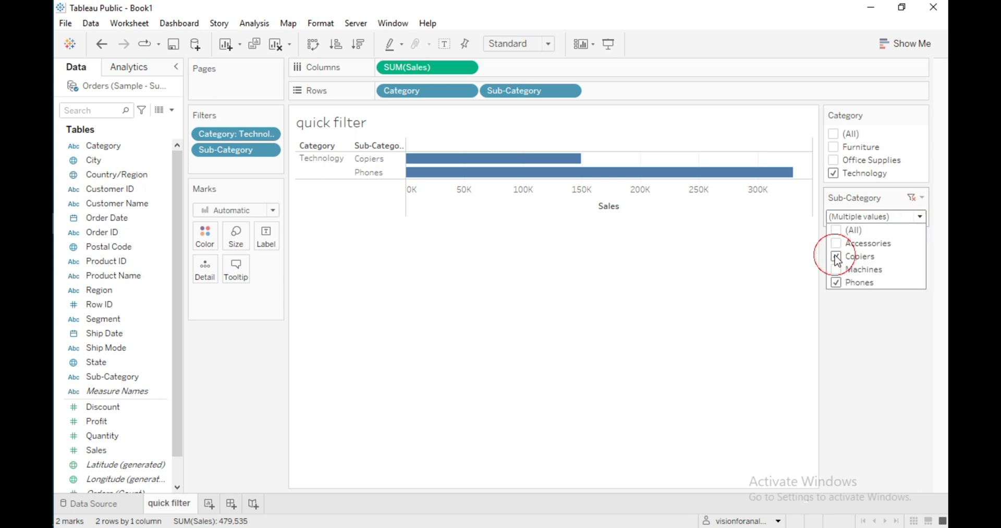
pyautogui.click(836, 282)
pyautogui.click(836, 244)
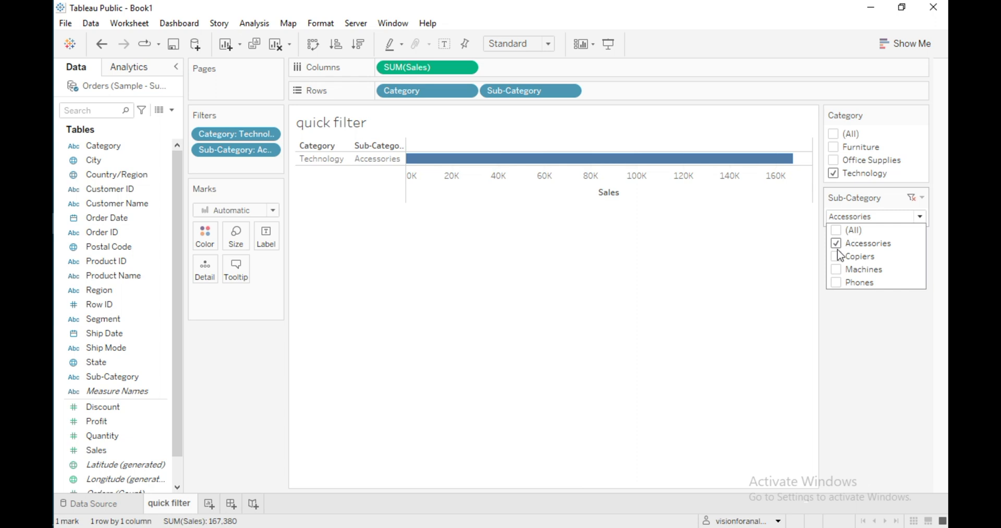
pyautogui.click(836, 256)
pyautogui.click(837, 270)
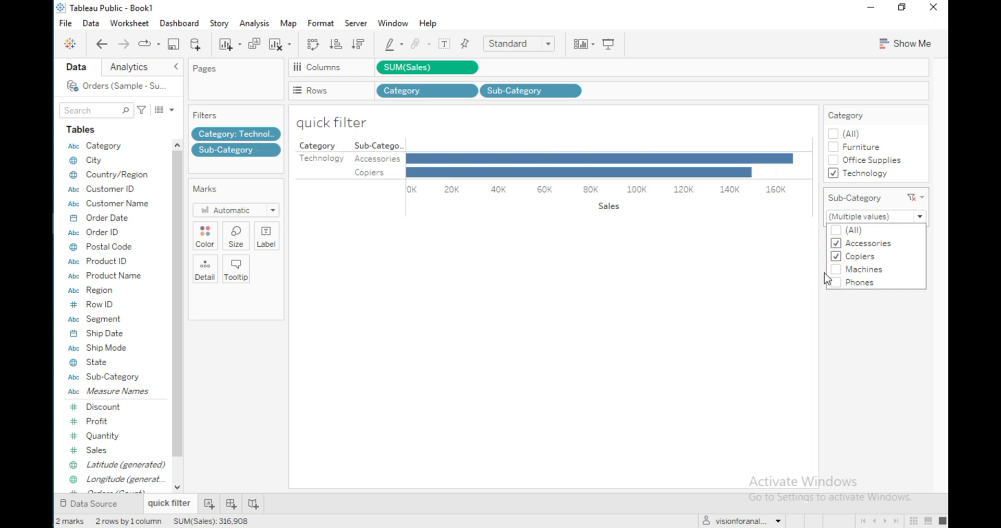
pyautogui.click(835, 188)
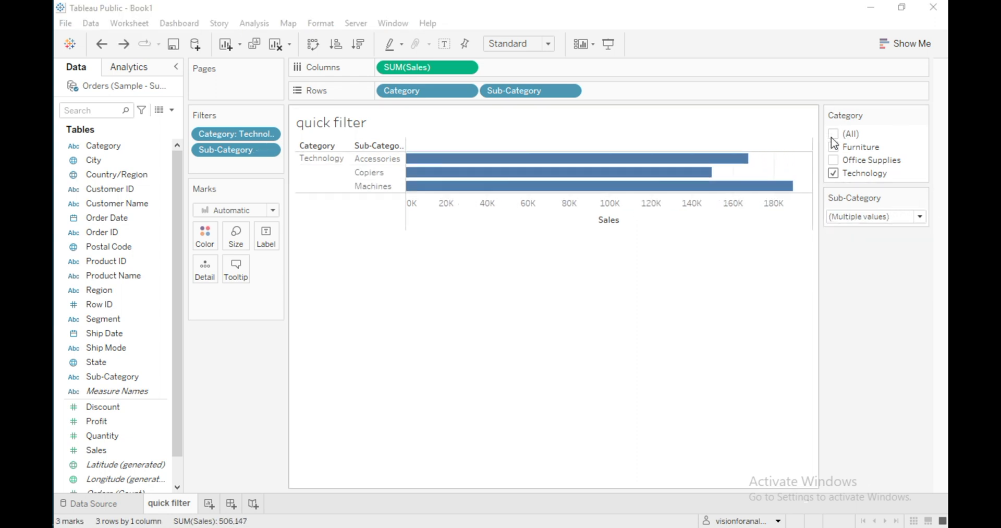
# Change the Category filter from Technology to Office Supplies, emptying the chart
pyautogui.click(835, 161)
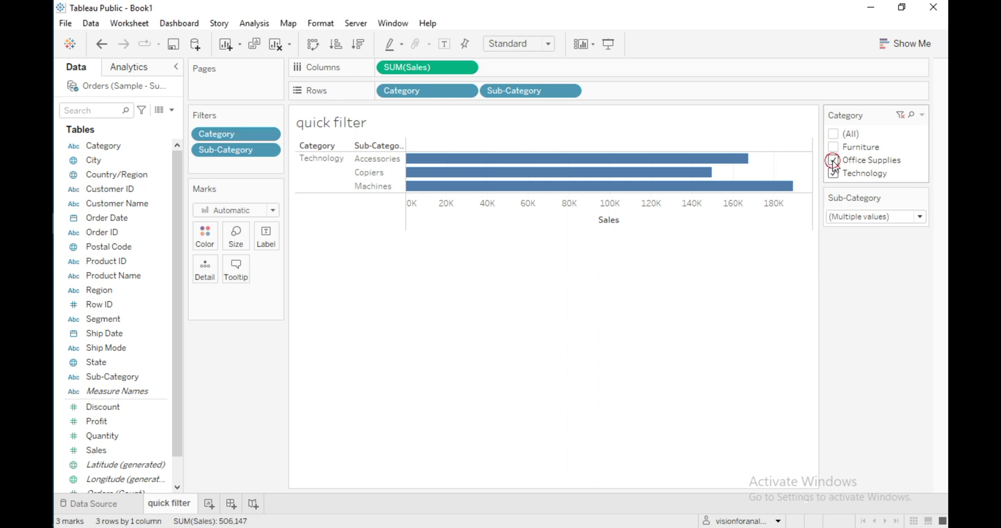
pyautogui.click(835, 162)
pyautogui.click(834, 161)
pyautogui.click(834, 173)
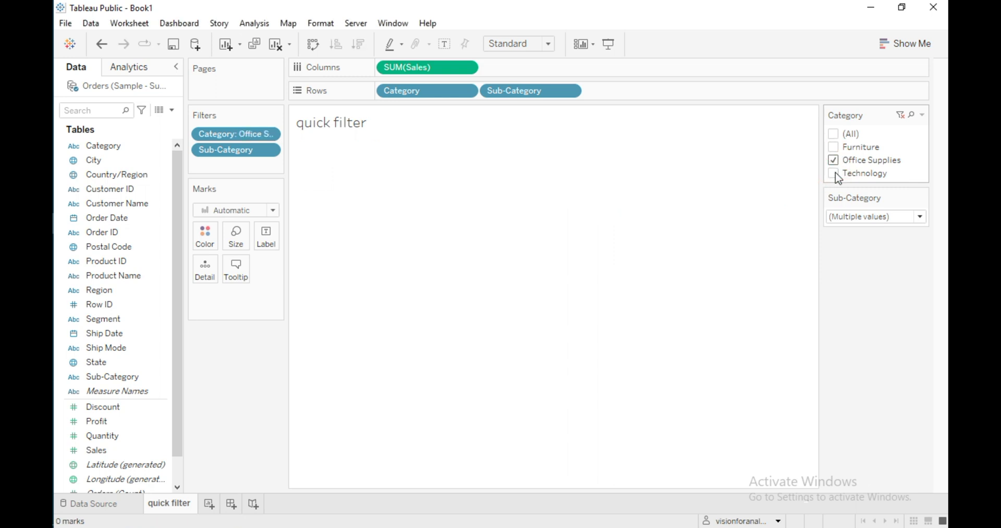
pyautogui.click(921, 217)
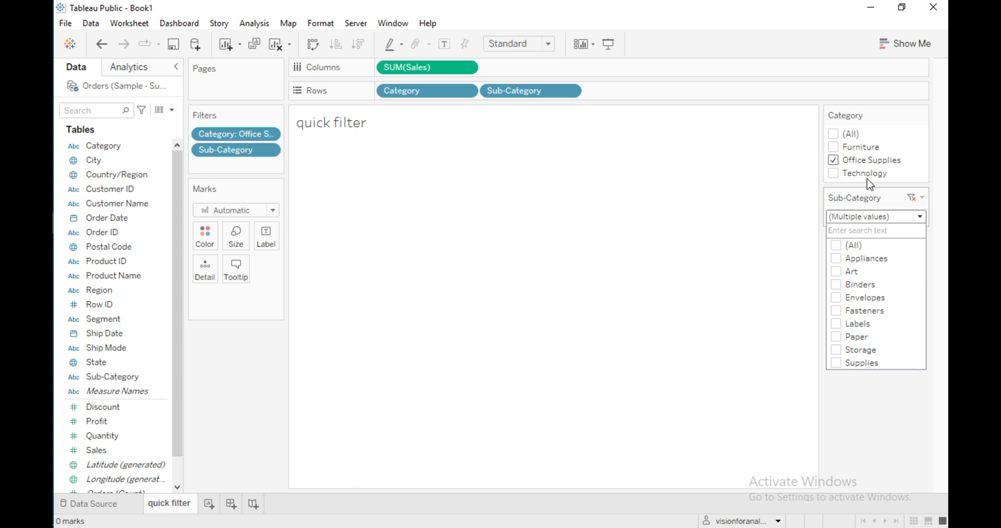
pyautogui.click(922, 198)
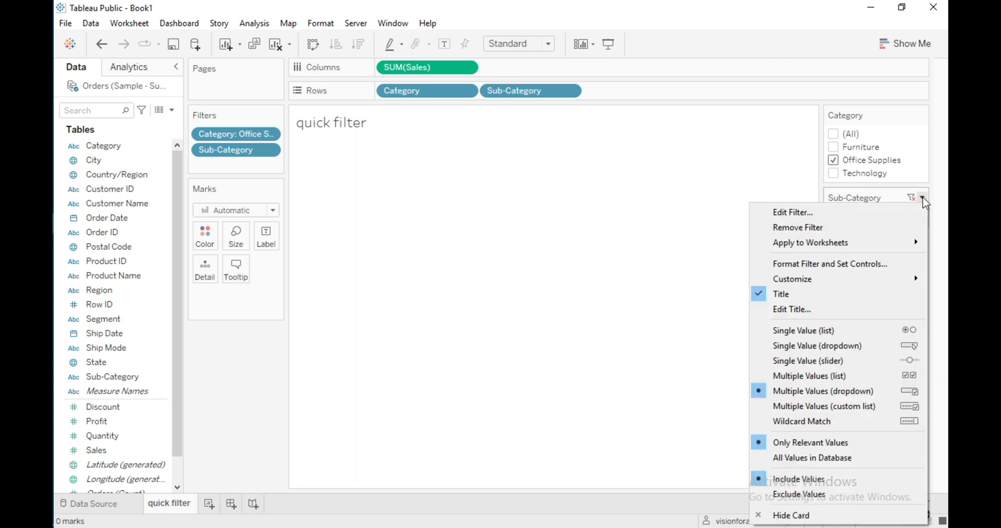
# Make the Sub-Category filter a custom value list and remove Accessories, Copiers and Machines
pyautogui.click(809, 407)
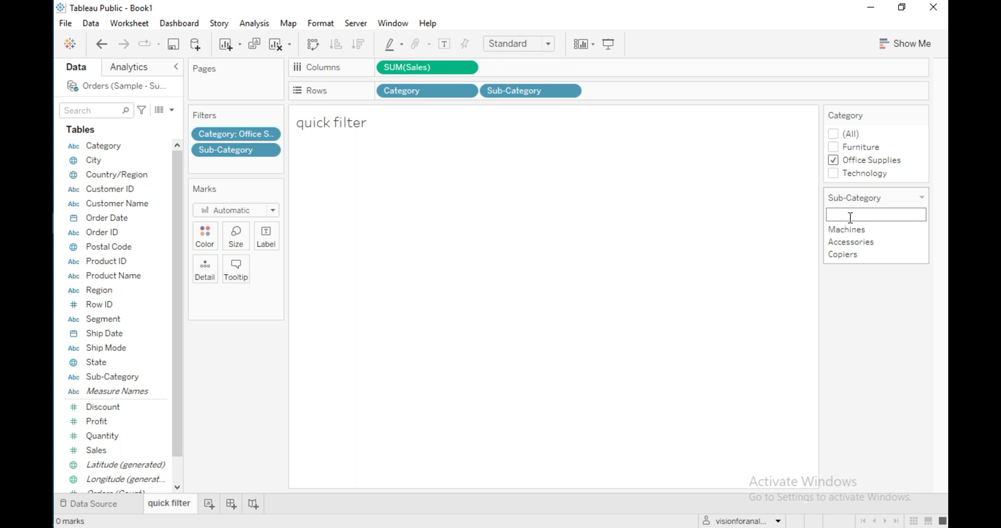
pyautogui.click(919, 242)
pyautogui.click(919, 229)
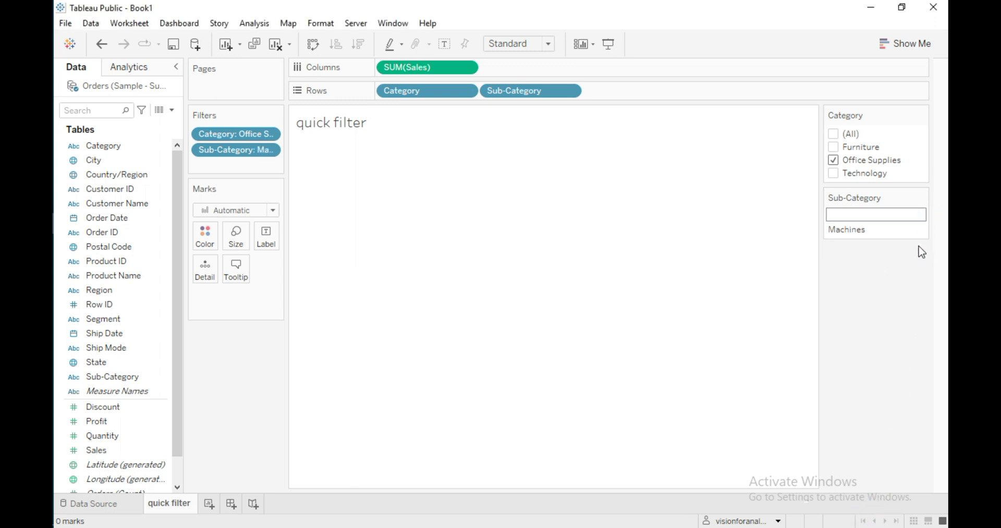
pyautogui.click(919, 230)
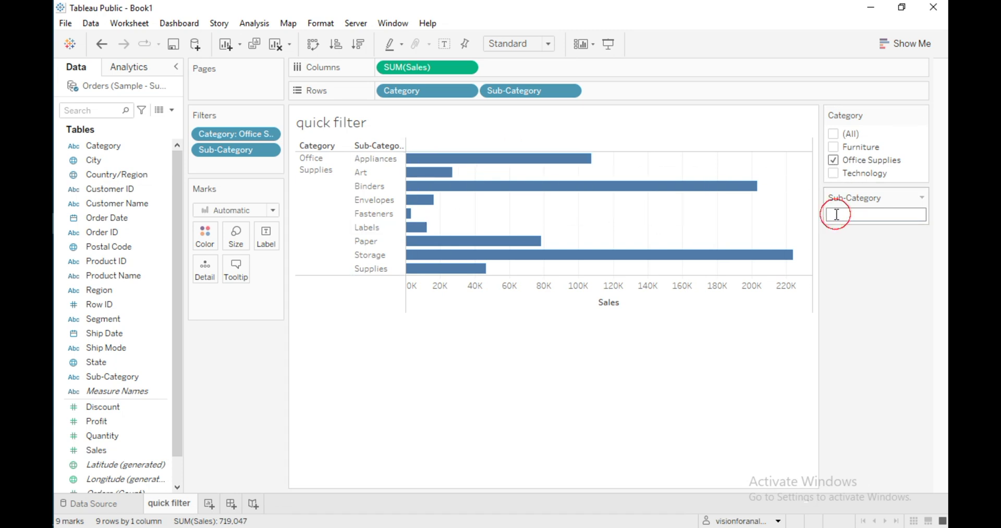
# Add Paper and Binders to the custom list, leaving 281,892 Office Supplies Sales
pyautogui.write('pa')
pyautogui.doubleClick(843, 214)
pyautogui.click(843, 214)
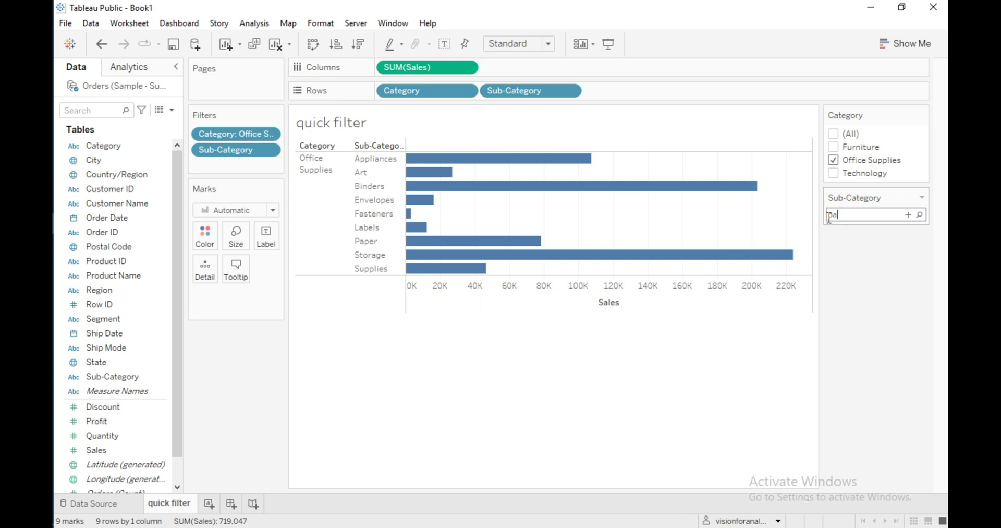
pyautogui.click(920, 215)
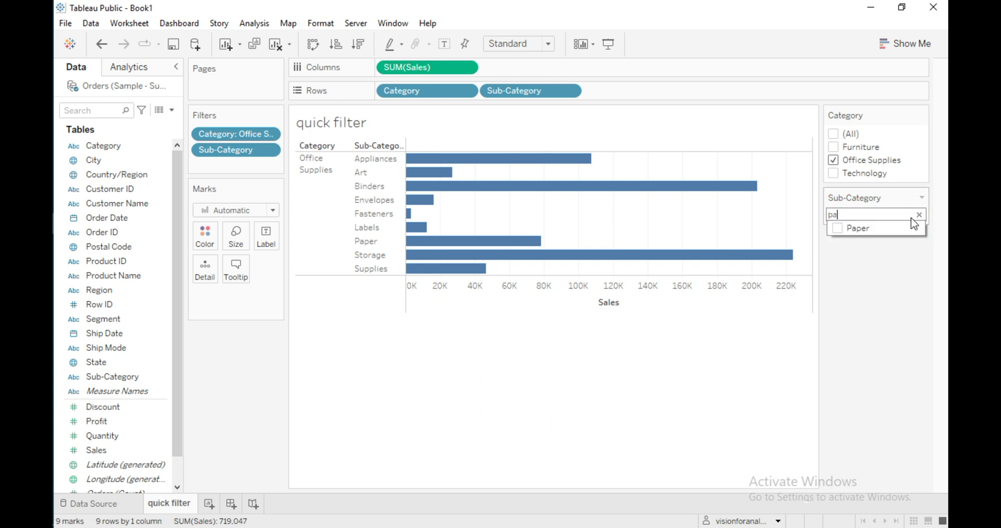
pyautogui.click(838, 228)
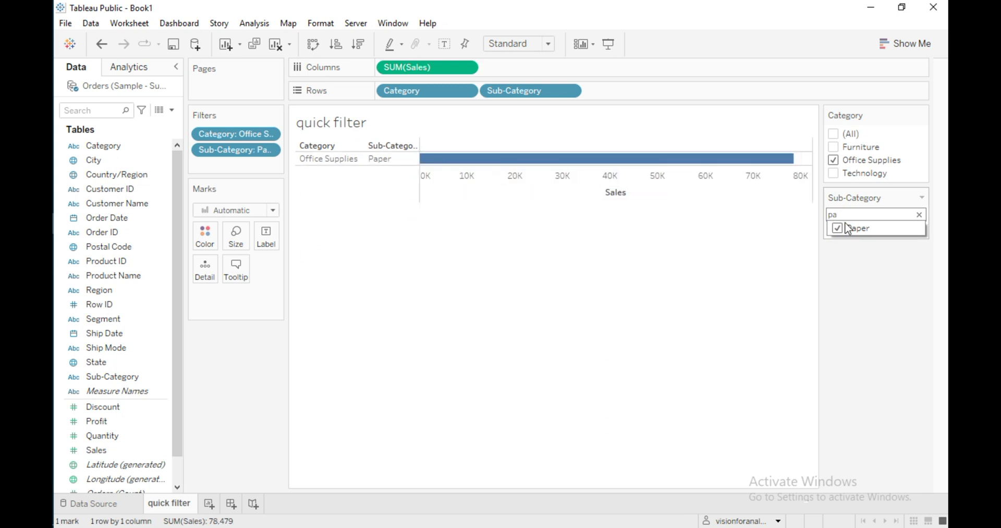
pyautogui.write('b')
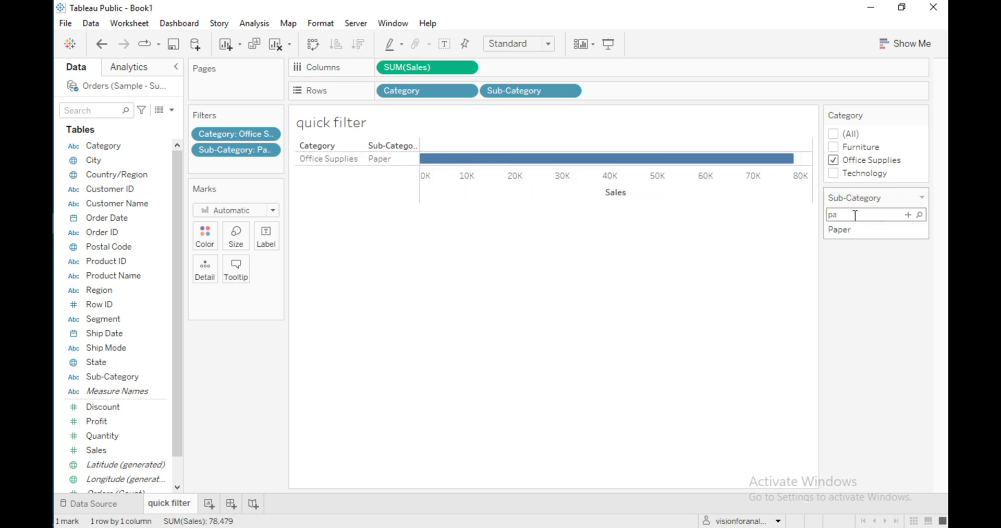
pyautogui.press('Return')
pyautogui.click(921, 201)
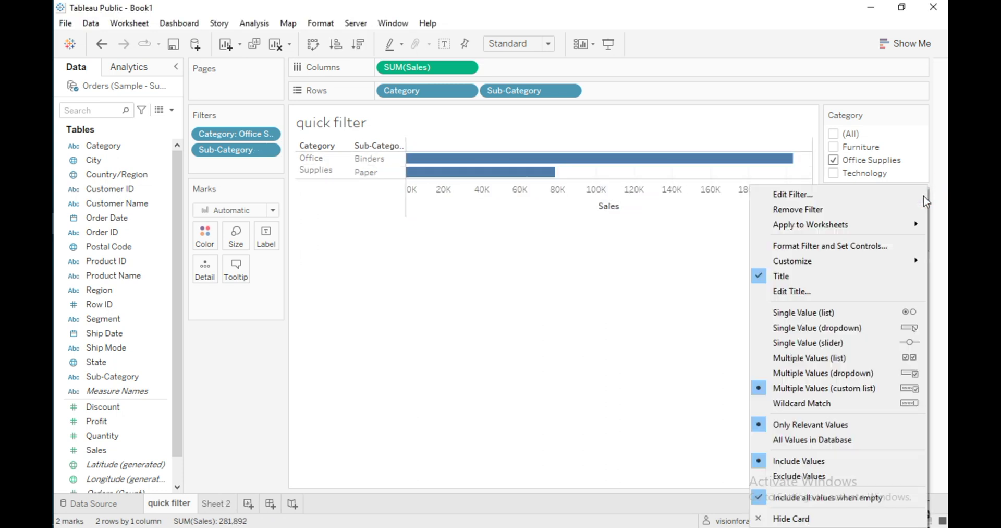
# Set the Sub-Category wildcard pattern to a*, leaving Appliances and Art totalling 134,651 Sales
pyautogui.click(806, 409)
pyautogui.click(853, 217)
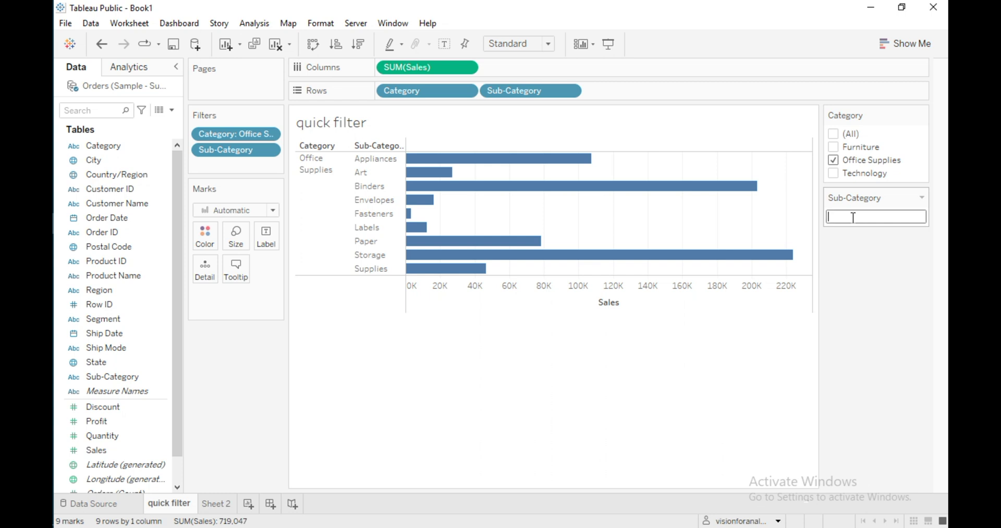
pyautogui.click(853, 217)
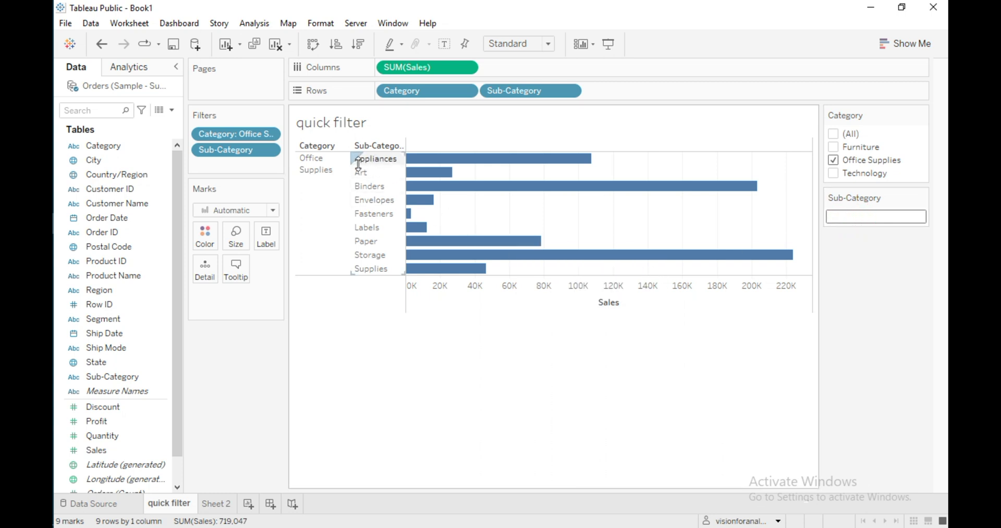
pyautogui.click(835, 223)
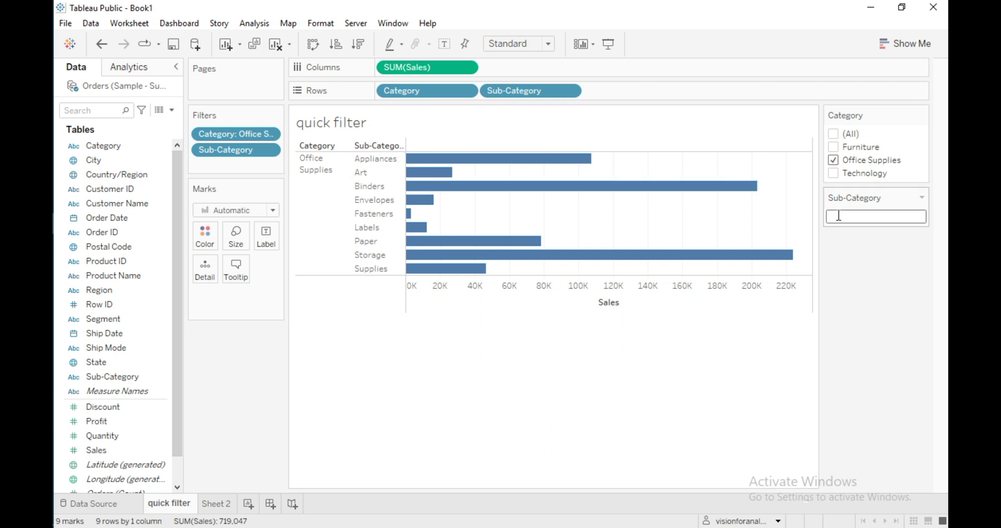
pyautogui.write('a*')
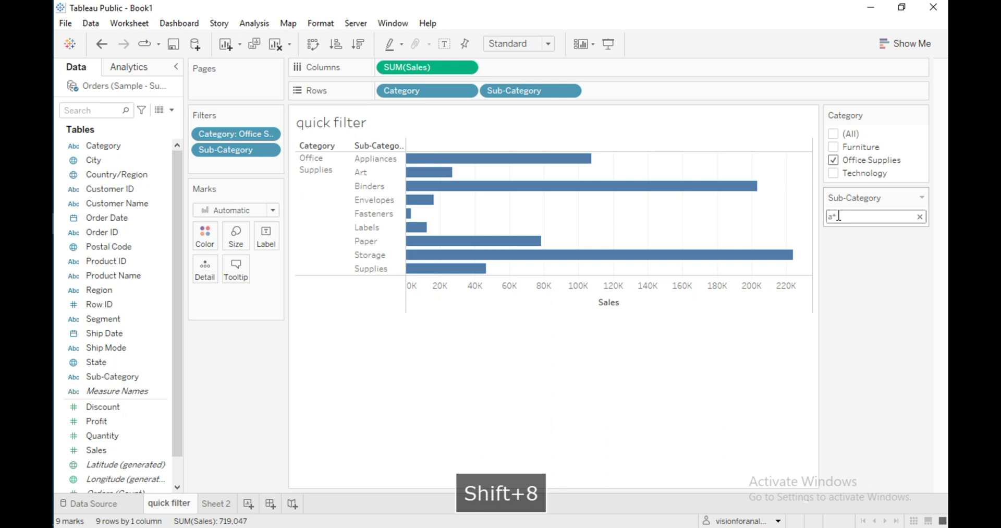
pyautogui.press('Return')
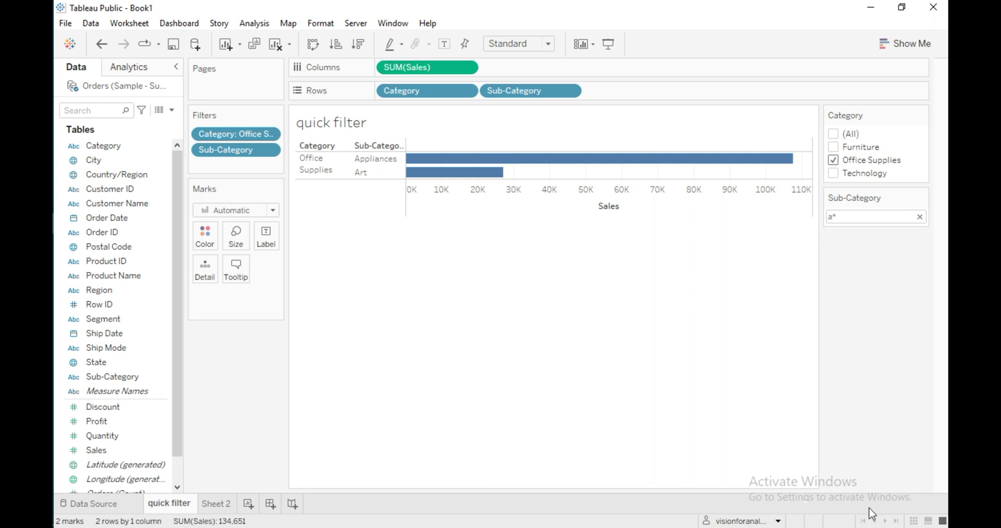
pyautogui.click(922, 197)
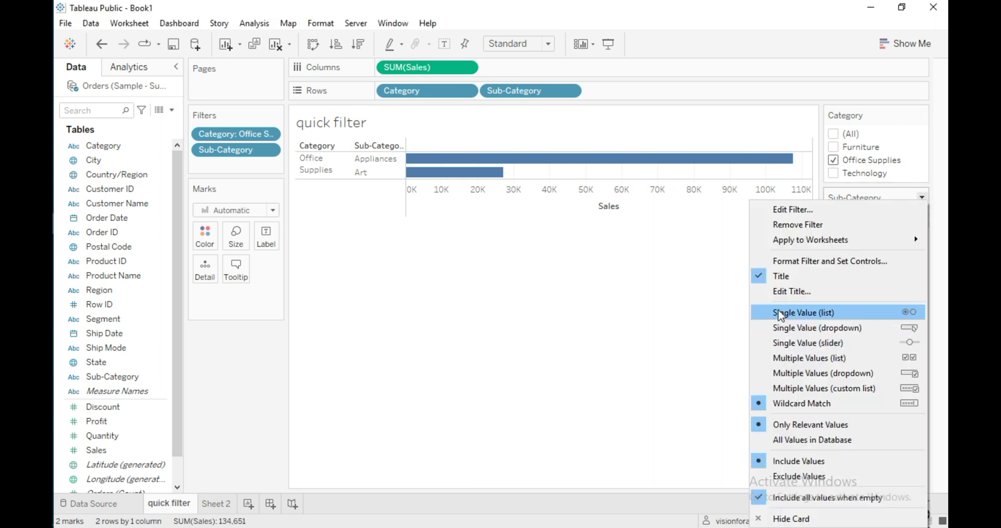